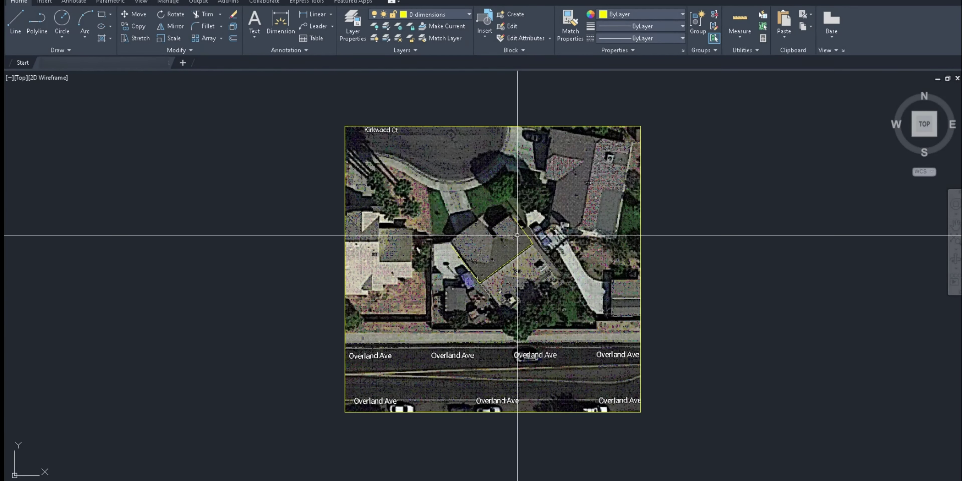
Grip-stretch the diagonal roof edge line near the corner to a longer endpoint.
left_click(533, 243)
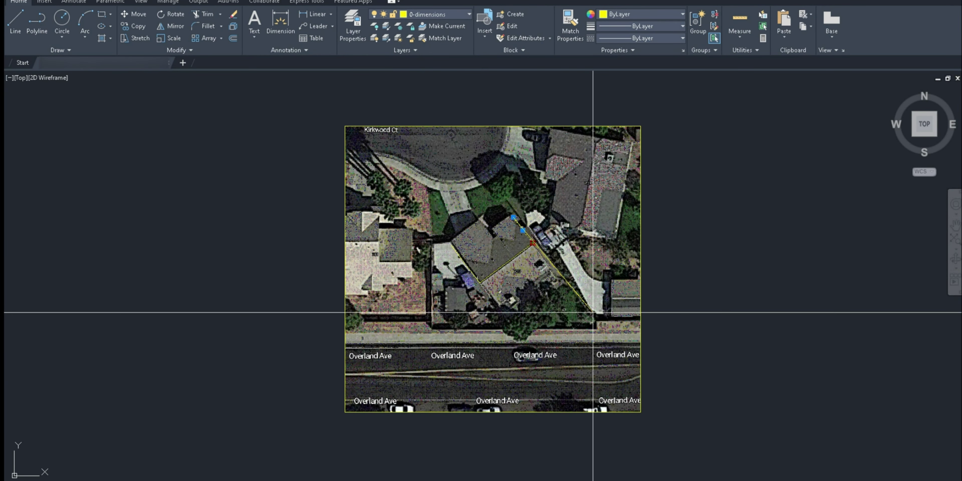
left_click(580, 307)
scroll(544, 259, "up", 2)
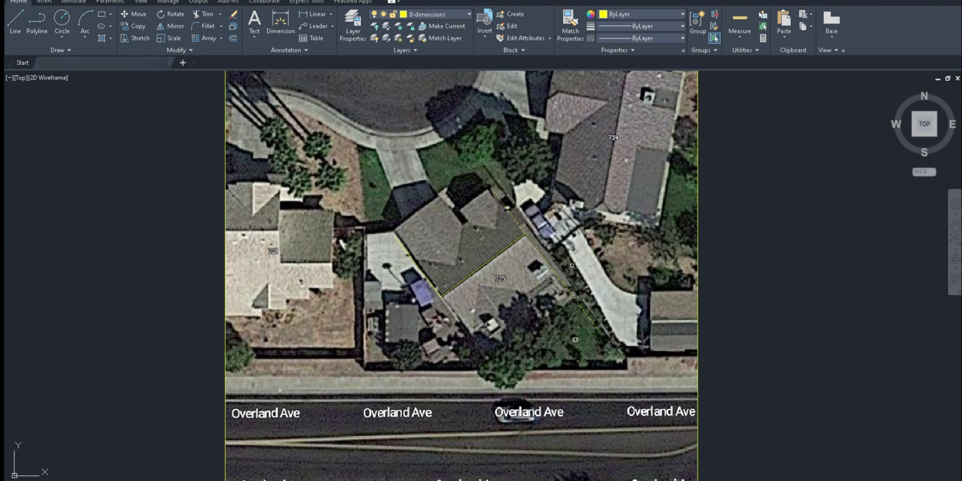
key("Escape")
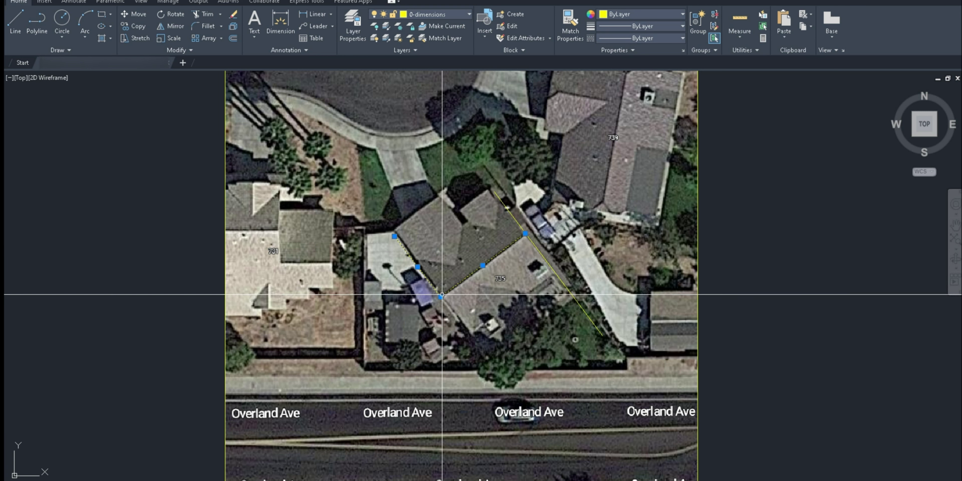
Offset a parallel copy of the middle roof line across the house.
left_click(434, 286)
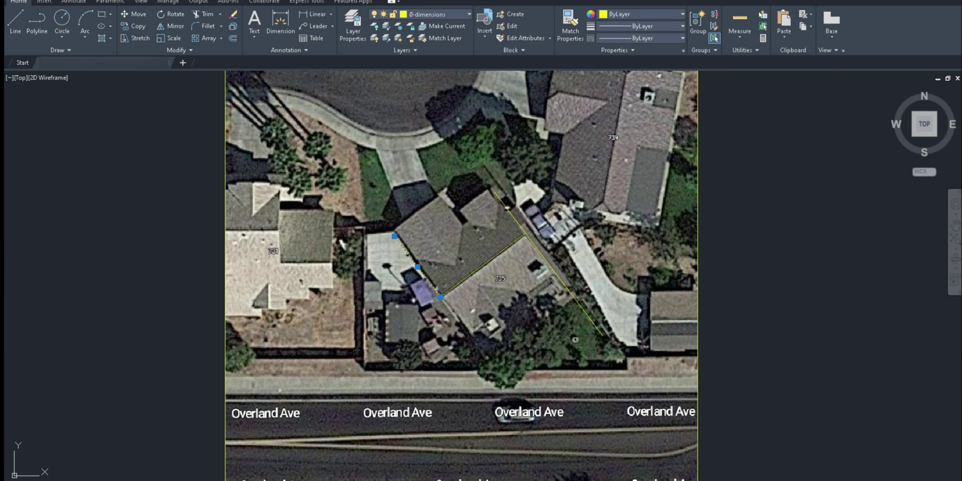
left_click(471, 338)
left_click(557, 275)
key("Escape")
Draw a line between the two roof corners and offset a parallel copy of the diagonal roof line.
left_click(385, 223)
key("space")
left_click(441, 193)
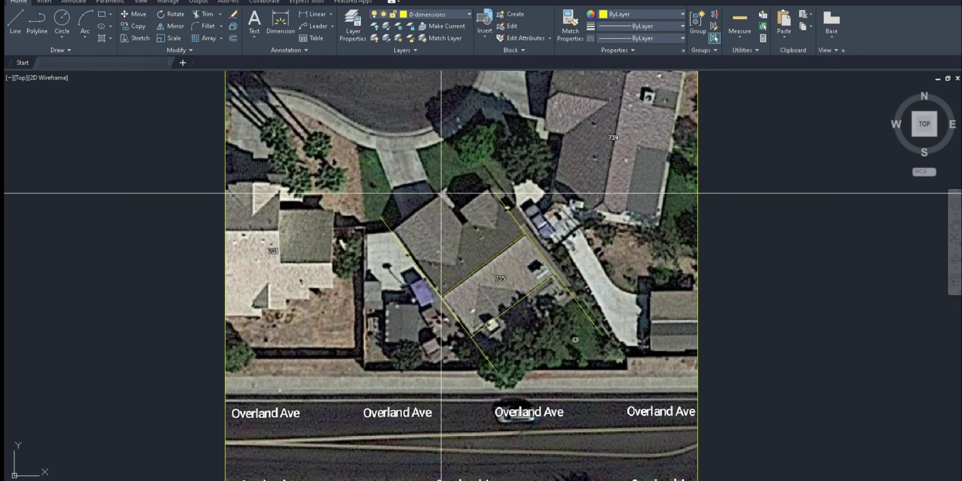
left_click(391, 232)
key("Escape")
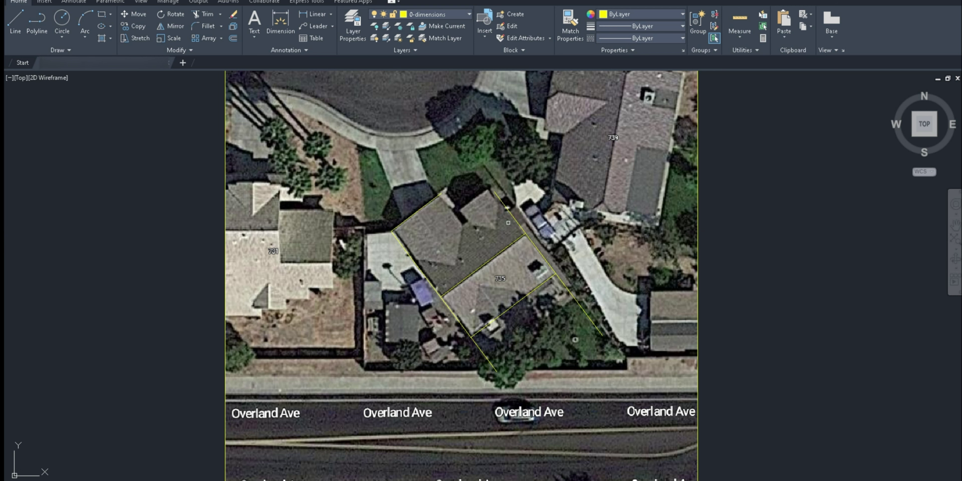
left_click(515, 217)
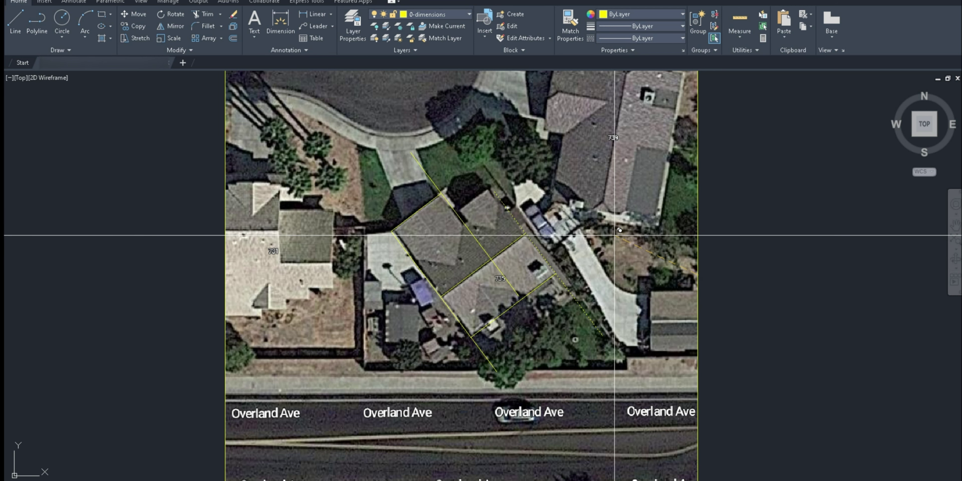
left_click(614, 228)
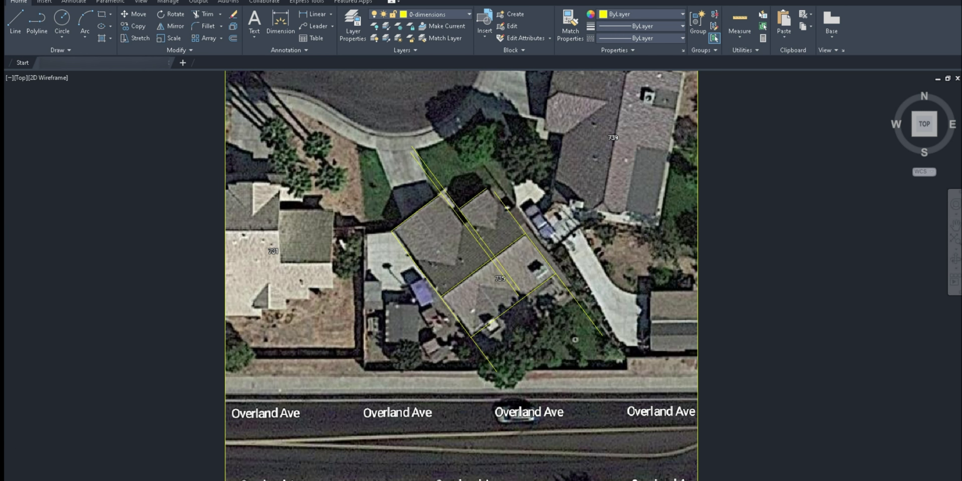
Trim away the extra parallel lines, the short lines near 735 and the boundary overhangs.
scroll(445, 198, "up", 2)
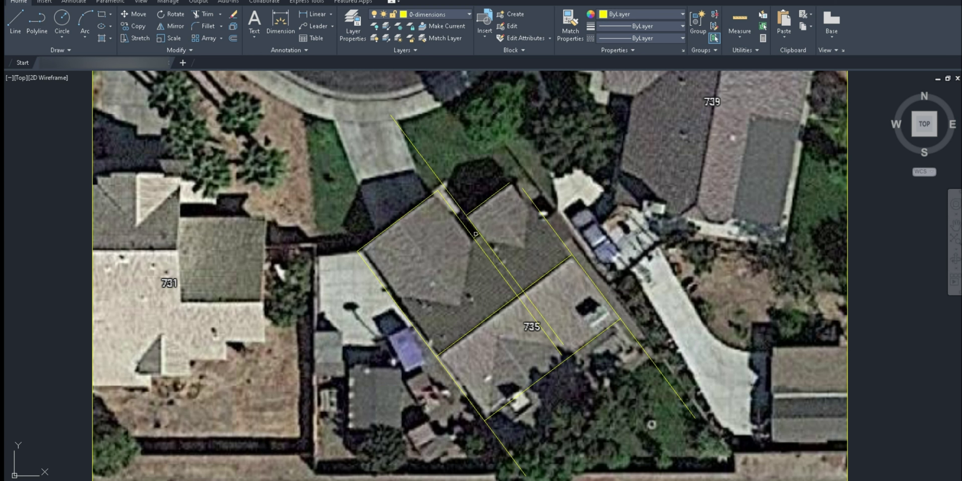
left_click(496, 235)
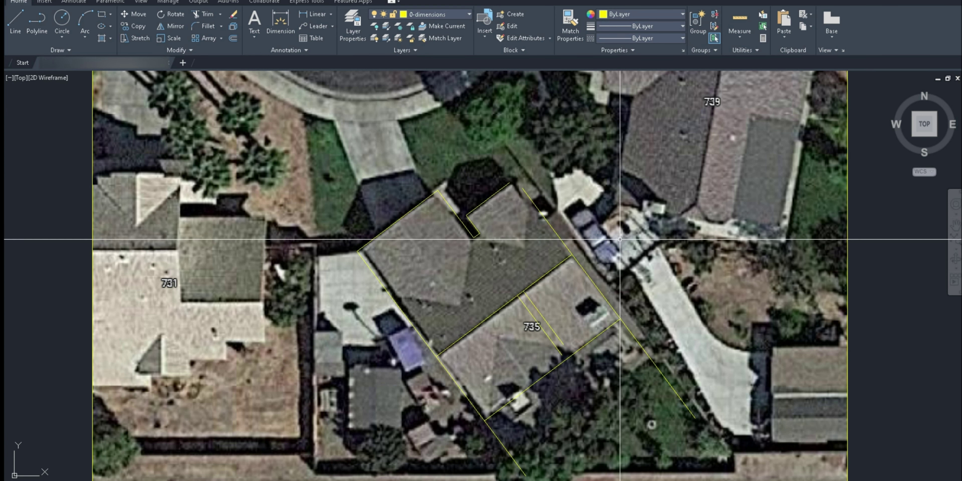
middle_click_drag(609, 300, 611, 273)
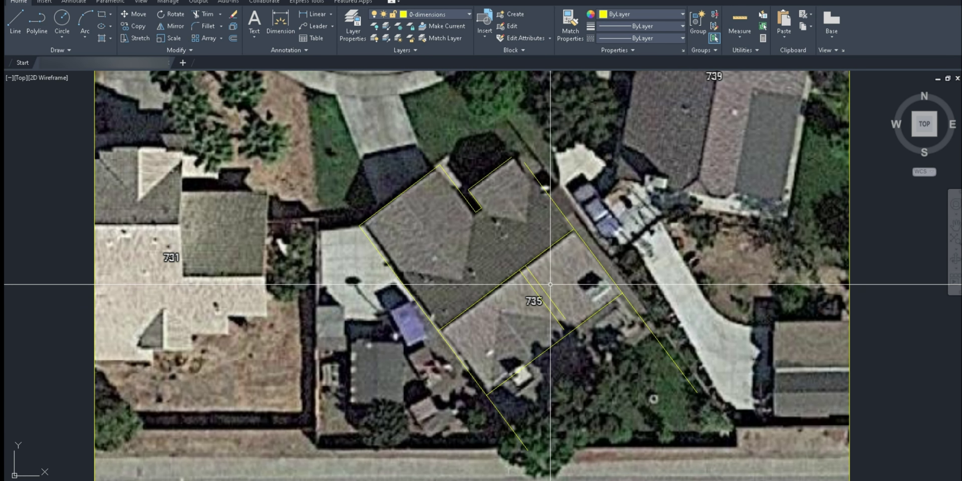
mouse_move(563, 318)
middle_mouse_down()
mouse_move(562, 305)
mouse_move(612, 318)
middle_mouse_up()
left_click(636, 297)
left_click(613, 270)
middle_click_drag(535, 241, 537, 257)
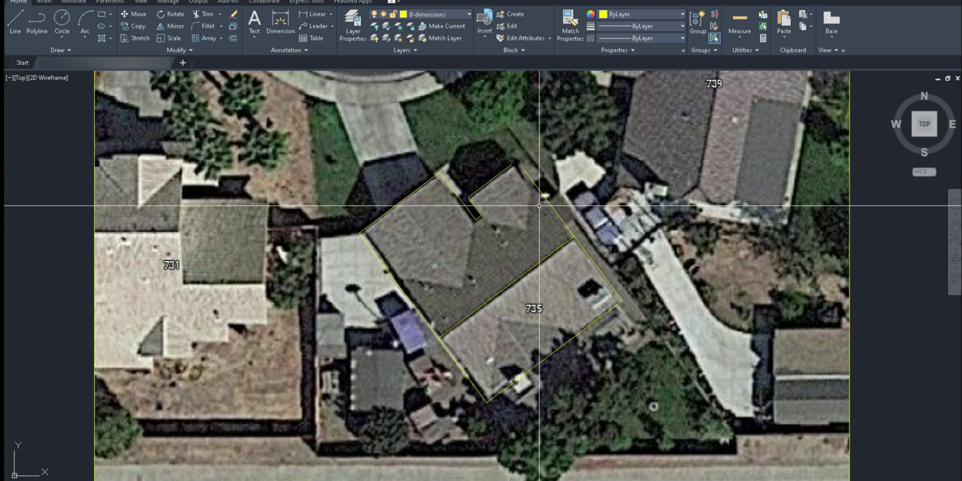
Add a line along the roof's right edge and draw the notch edge to the upper roof edge.
left_click(565, 207)
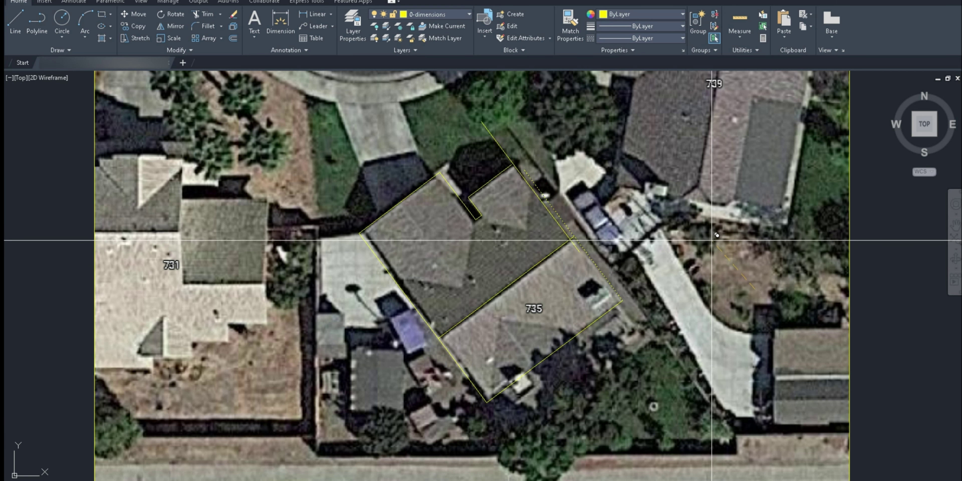
key("Escape")
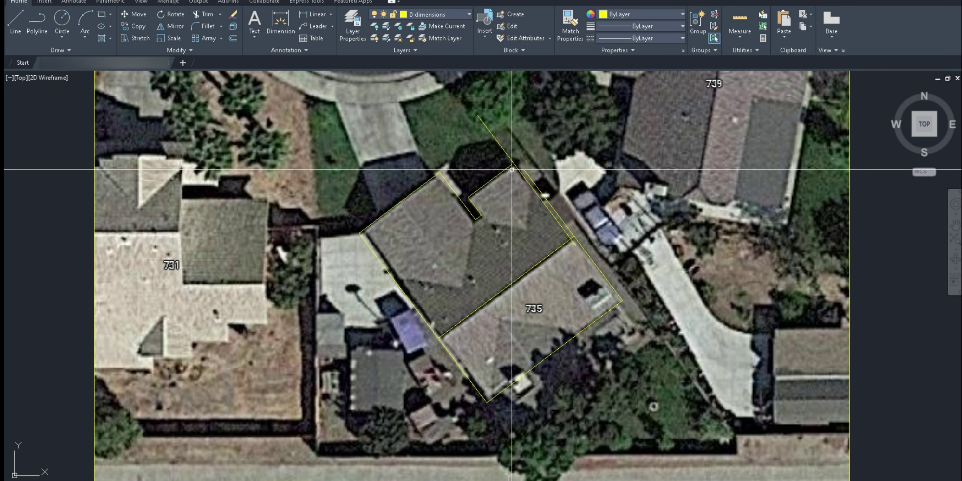
key("space")
left_click(530, 186)
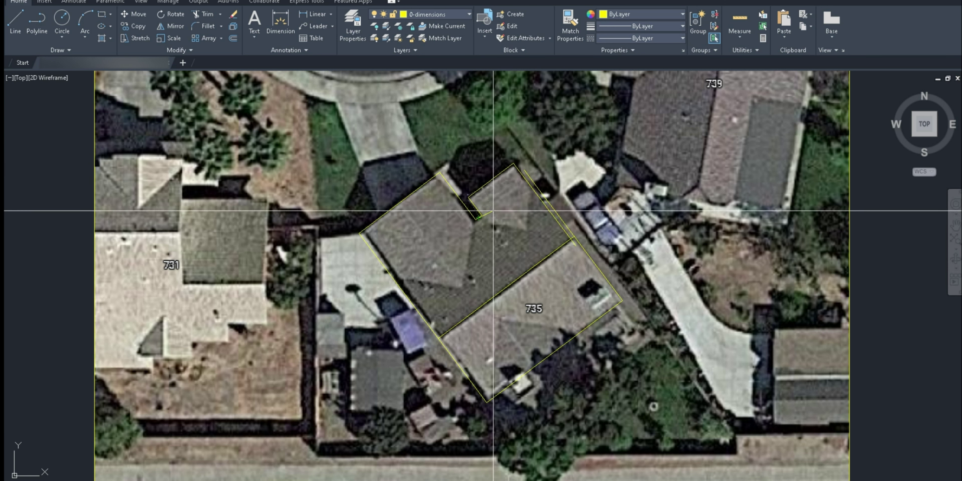
left_click(574, 149)
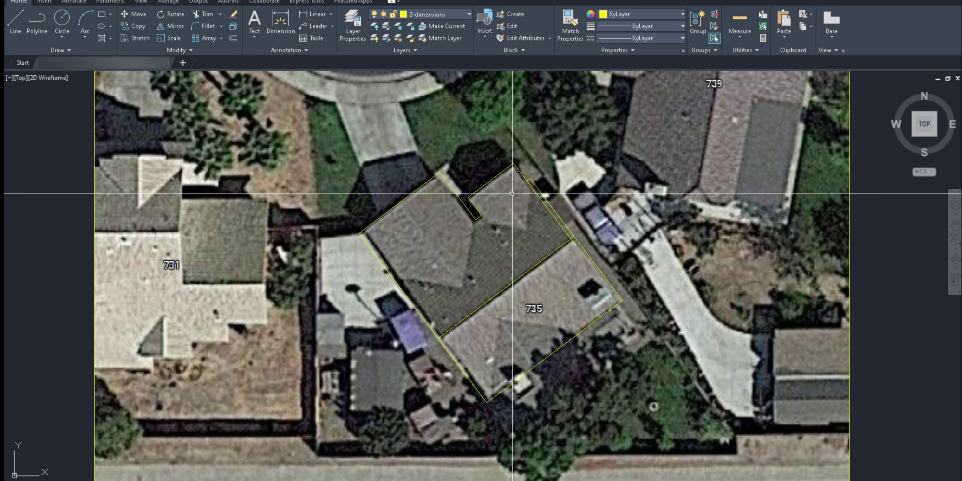
Draw roof lines from the northwest edge and the notch point, cleaning up their corner.
left_click(561, 226)
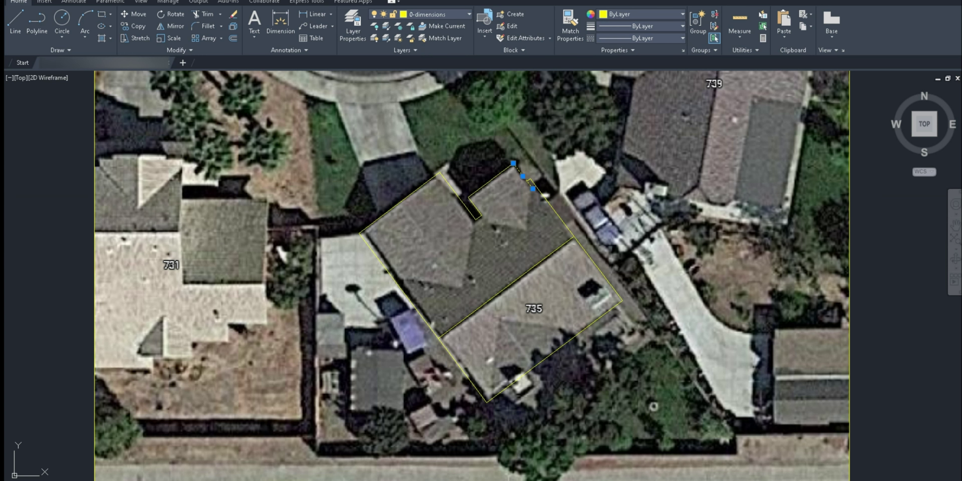
left_click(493, 182)
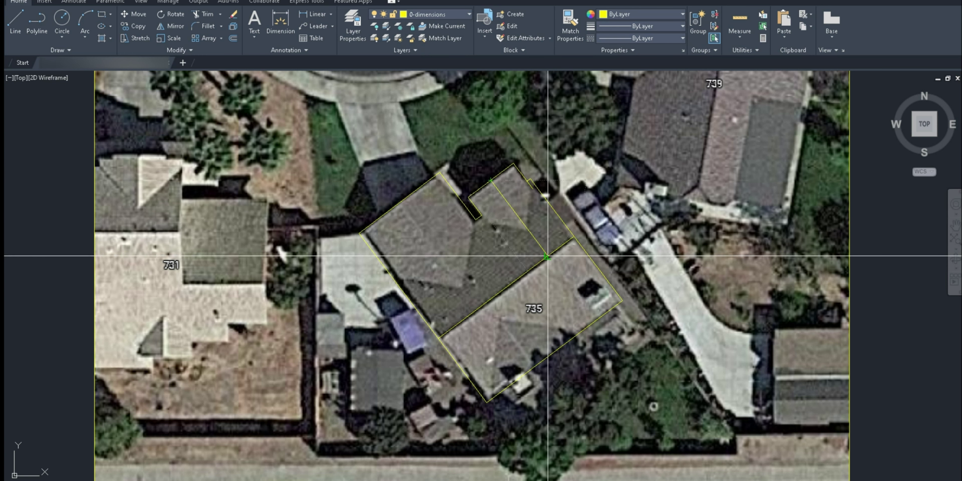
left_click(535, 249)
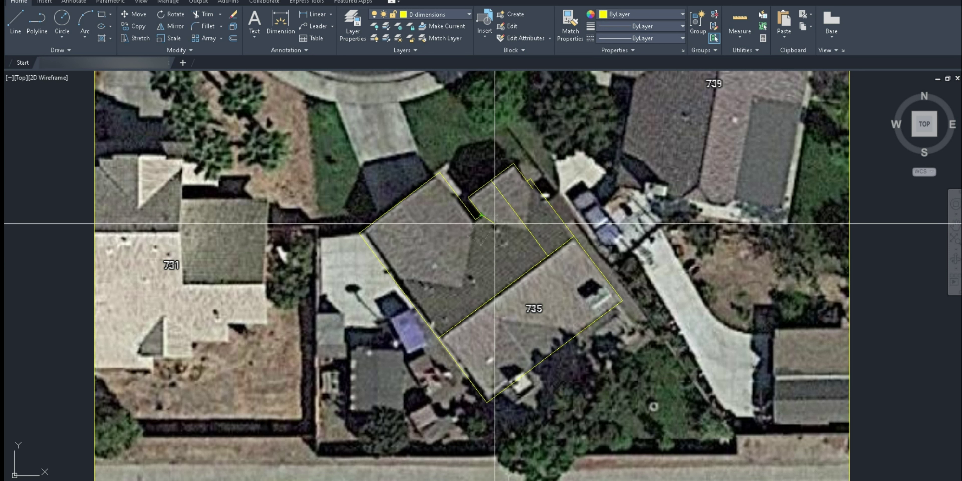
left_click(489, 224)
left_click(547, 232)
left_click(517, 226)
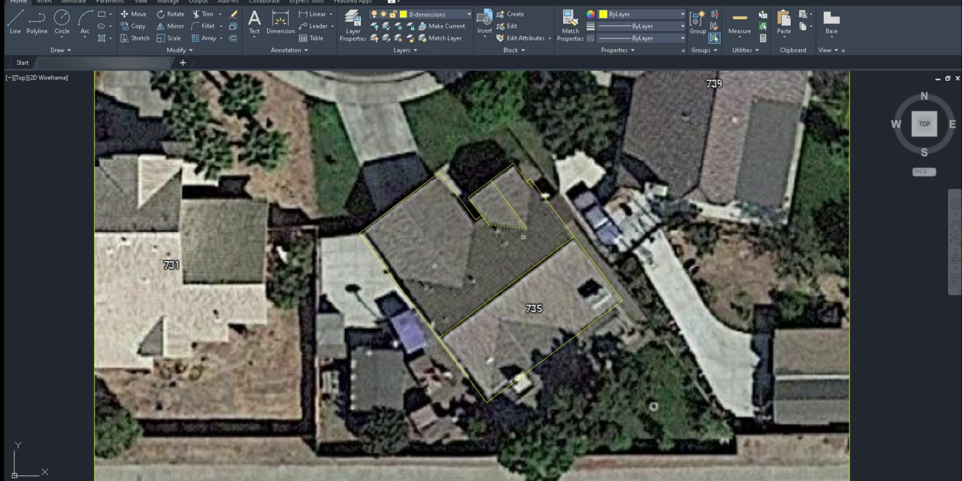
left_click(527, 228)
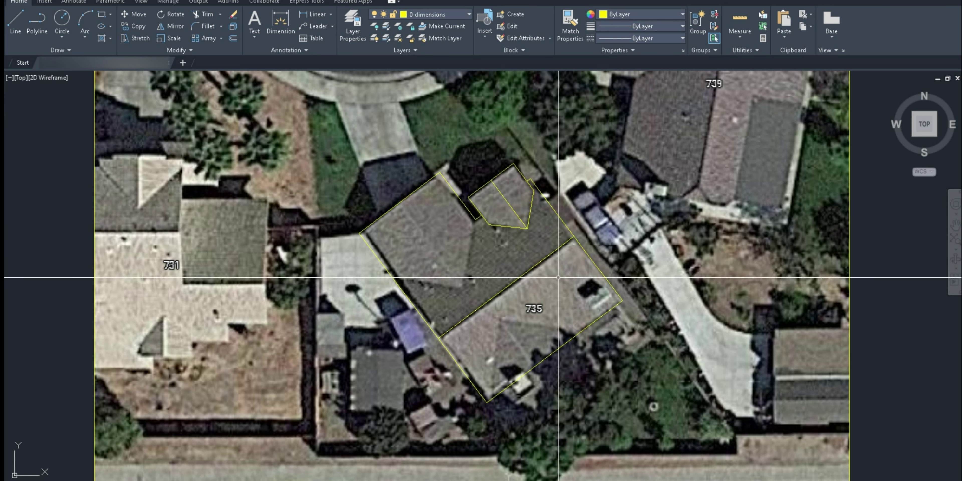
Trace the lower roof edge and a hip line to the valley, trimming the overlap.
left_click(399, 203)
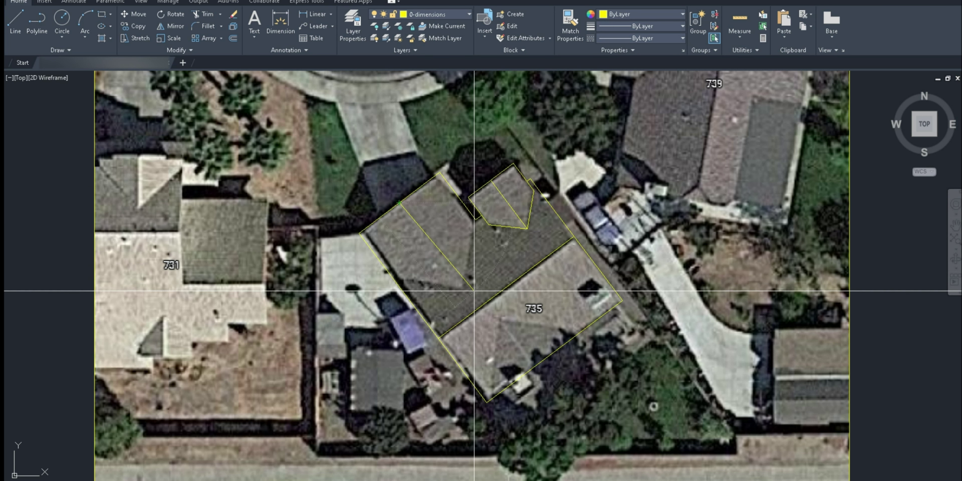
left_click(469, 295)
key("Escape")
key("Return")
left_click(476, 220)
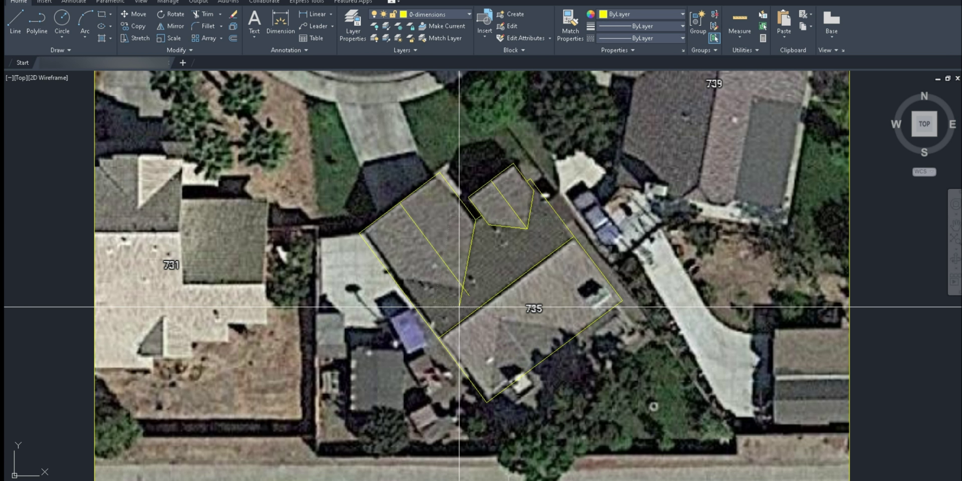
left_click(464, 288)
key("Escape")
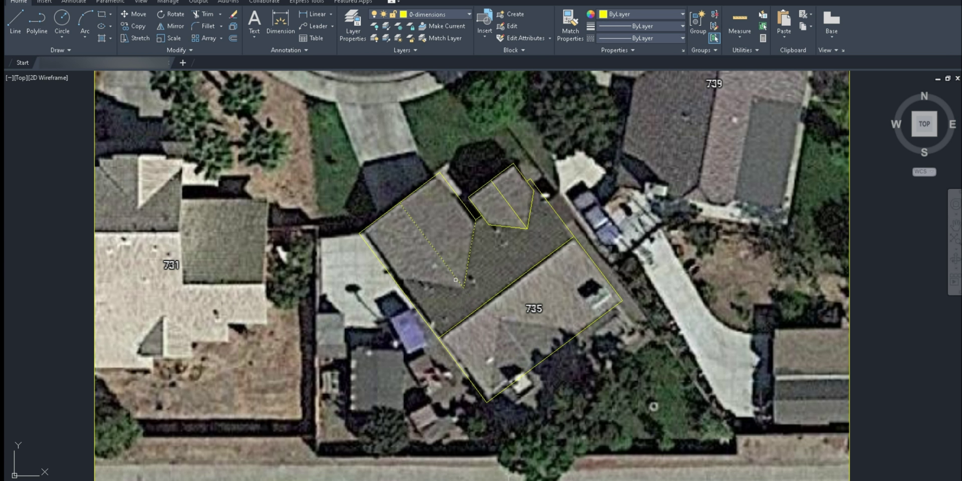
left_click(466, 280)
Begin a hip line on the lower roof from its edge up to the apex.
middle_click_drag(500, 316, 503, 304)
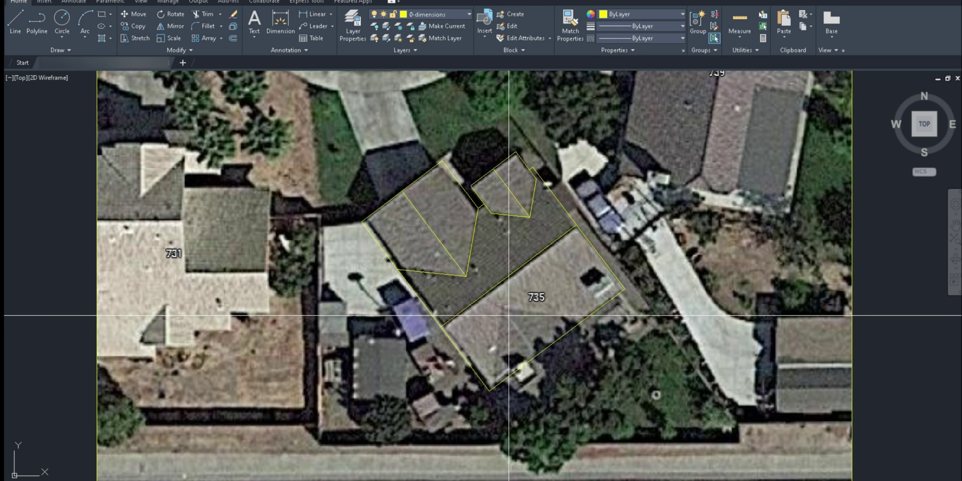
left_click(537, 354)
left_click(508, 314)
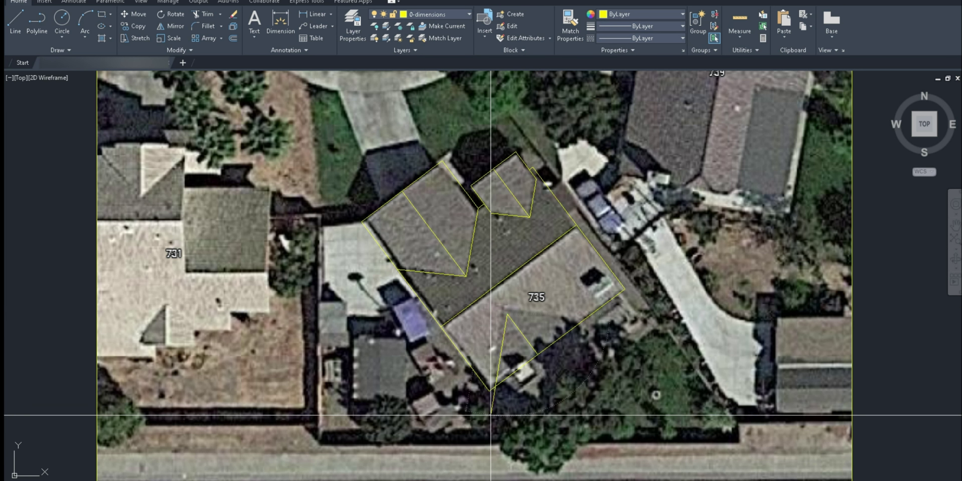
Complete the two triangular hip lines on the lower roof and select the roof outline.
left_click(494, 388)
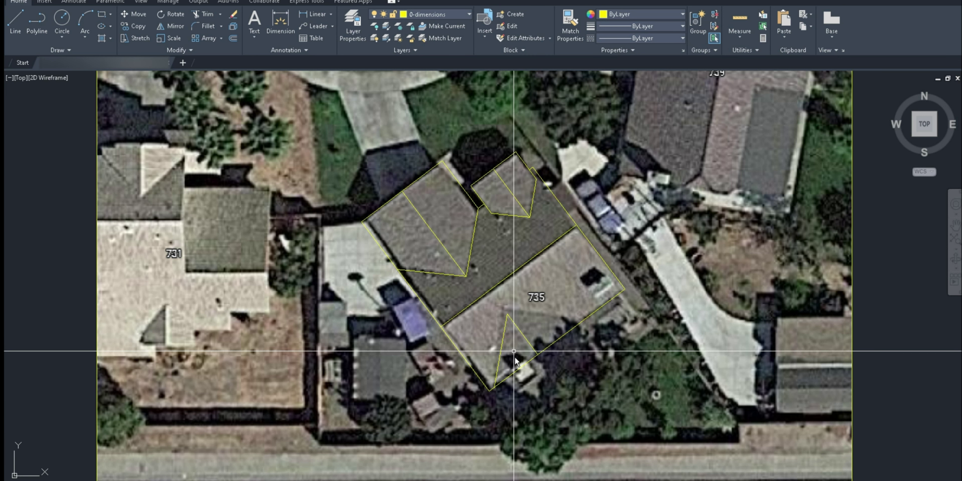
left_click(507, 314)
left_click(581, 322)
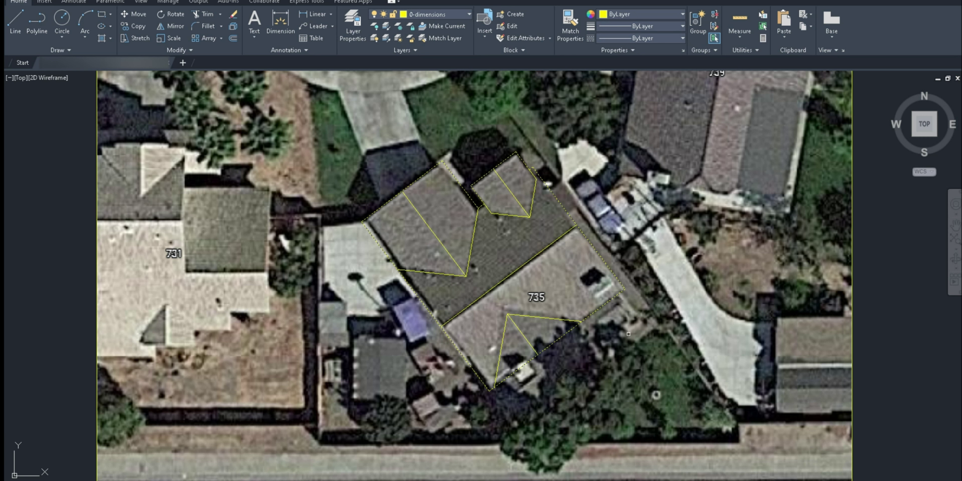
left_click(603, 261)
Apply the magenta roof-outline properties to the yellow interior roof lines via a crossing window.
middle_click_drag(642, 285, 642, 276)
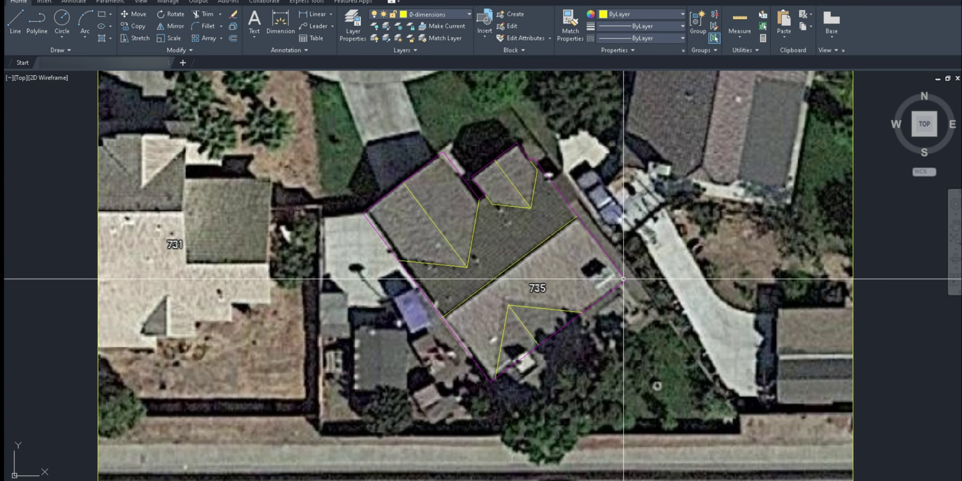
left_click(623, 354)
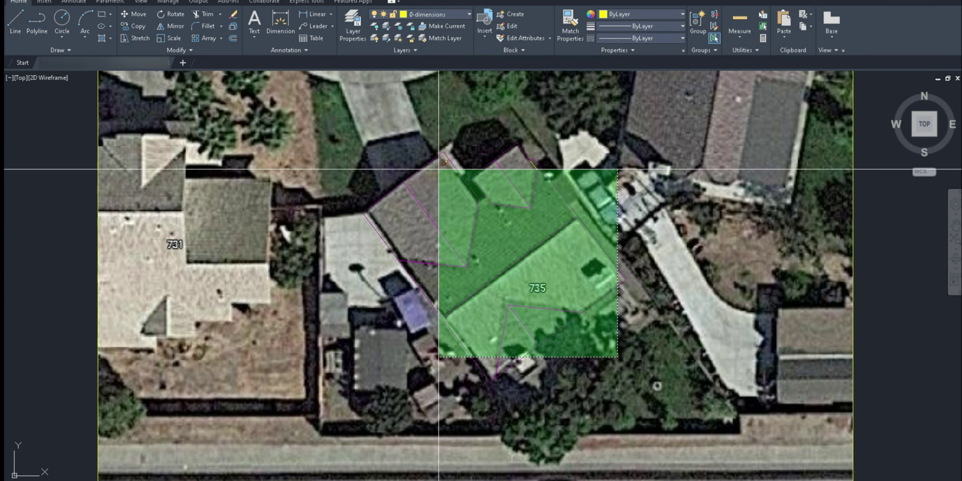
left_click(361, 133)
key("Delete")
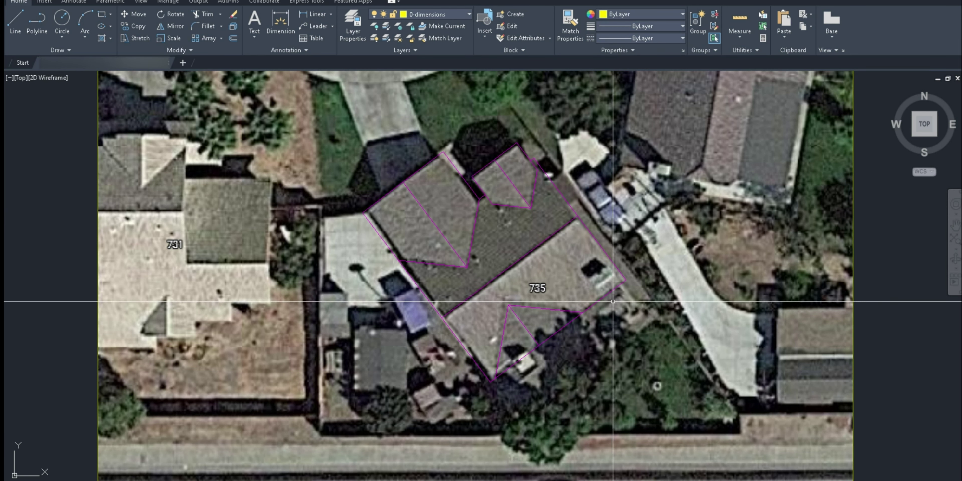
middle_click_drag(614, 302, 604, 305)
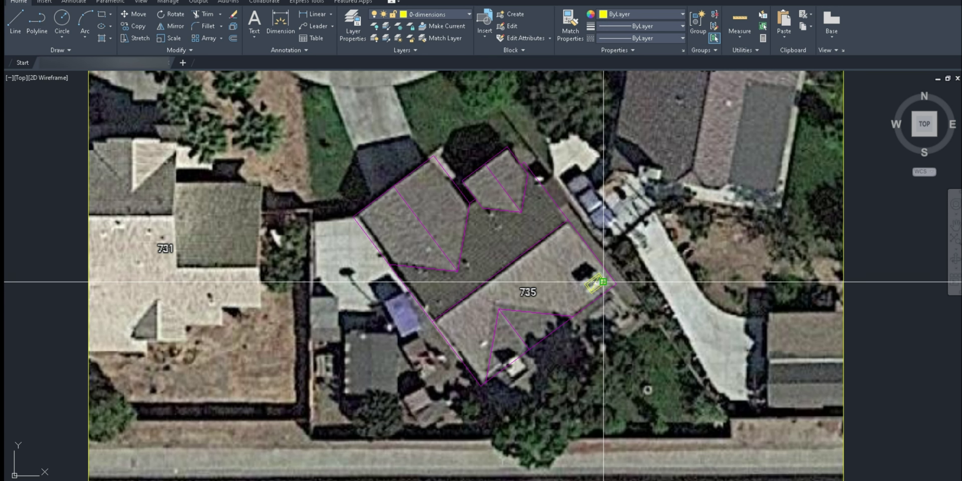
Zoom and pan around house 735's roof to review the lower section.
scroll(610, 300, "up", 2)
scroll(609, 300, "down", 2)
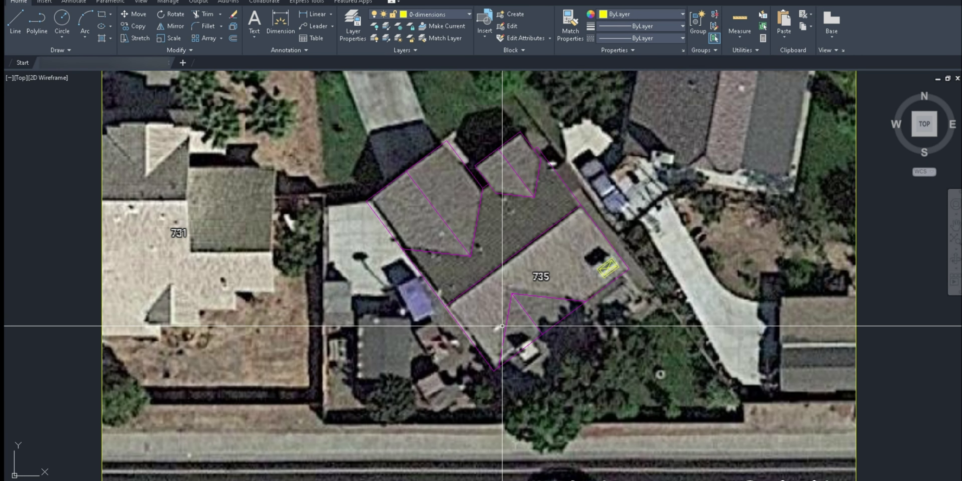
scroll(447, 289, "up", 2)
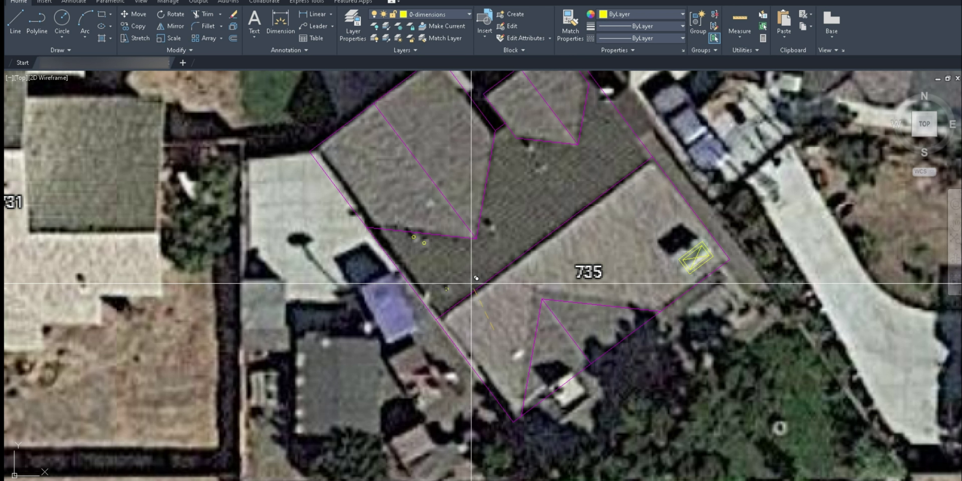
middle_click_drag(603, 236, 598, 280)
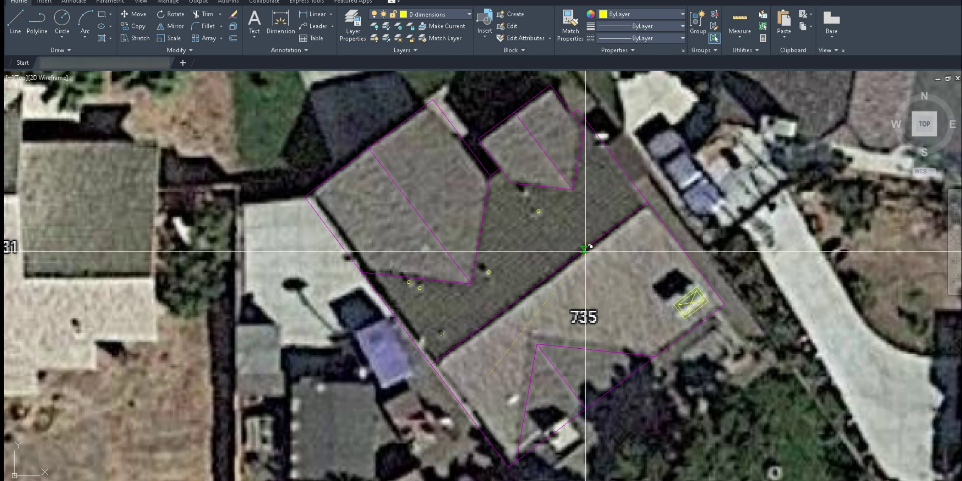
mouse_move(658, 210)
middle_mouse_down()
mouse_move(668, 217)
mouse_move(652, 148)
middle_mouse_up()
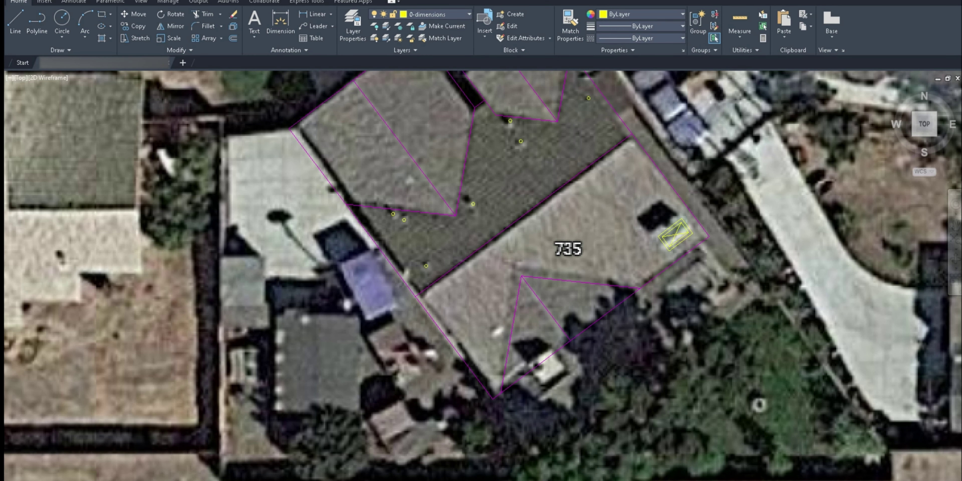
scroll(500, 332, "up", 2)
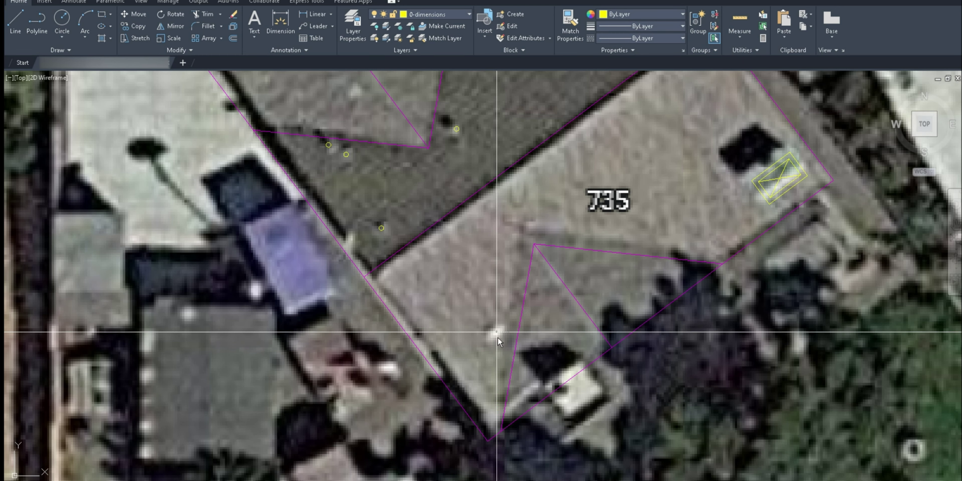
scroll(497, 332, "down", 5)
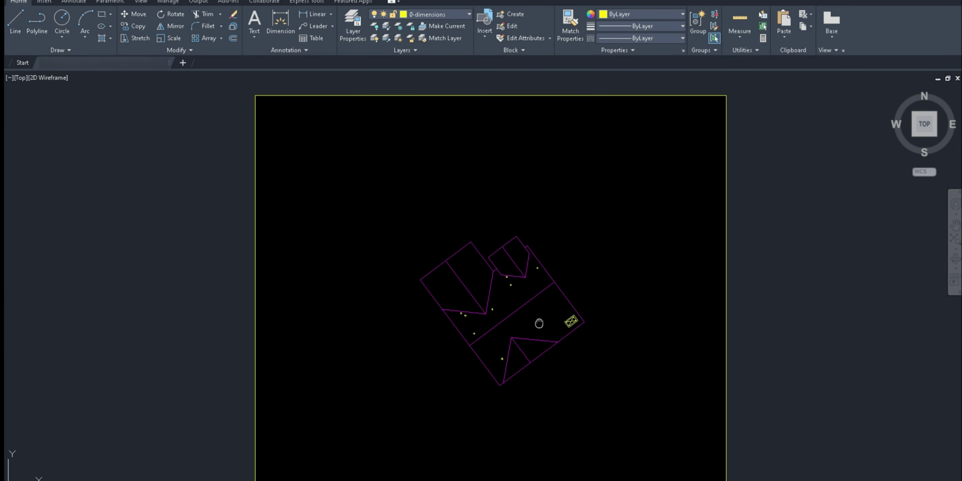
scroll(537, 340, "up", 2)
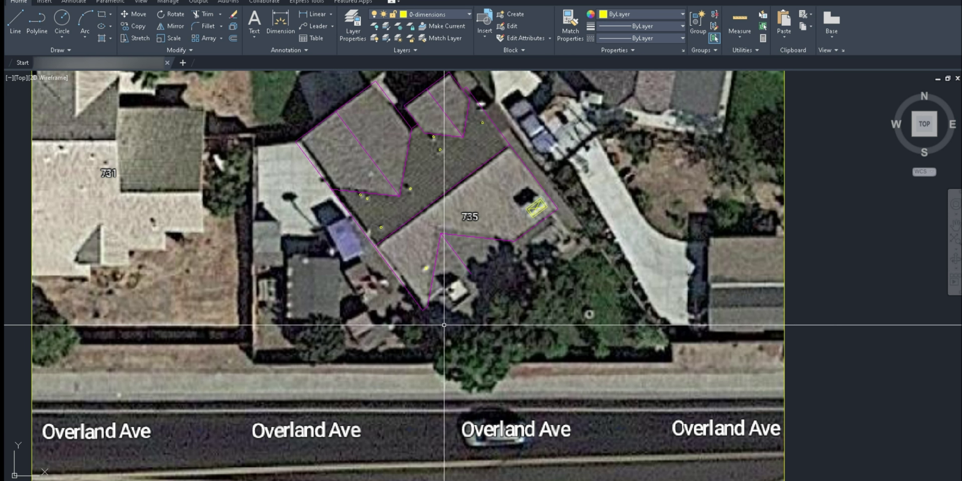
Draw new boundary lines from the lower roof vertex and stretch the roof line to the new corner.
left_click(425, 316)
left_click(450, 345)
left_click(539, 276)
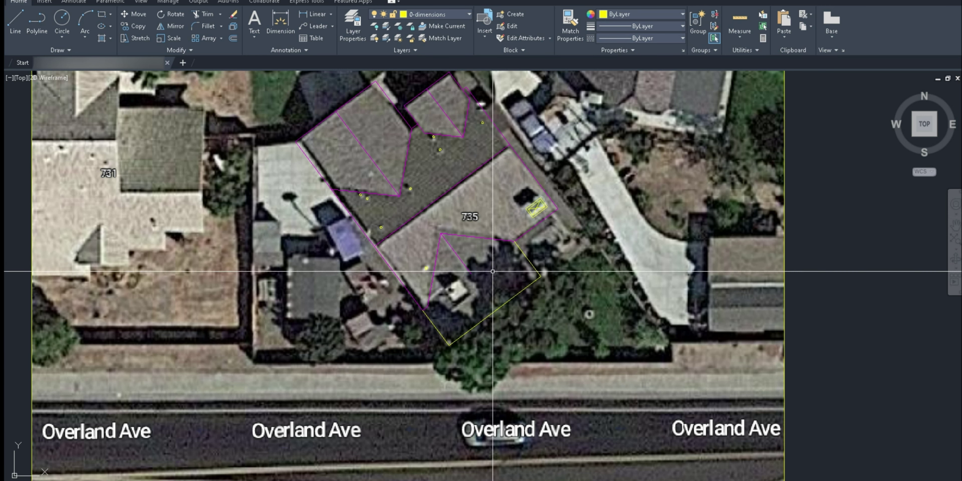
left_click(469, 271)
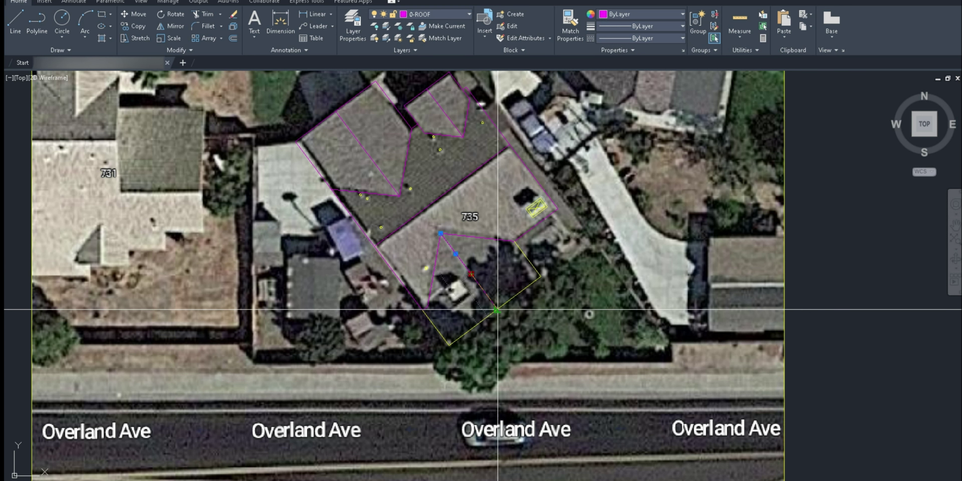
left_click(497, 309)
key("Escape")
Match the magenta 0-ROOF properties onto the new lower-section edges.
left_click(525, 288)
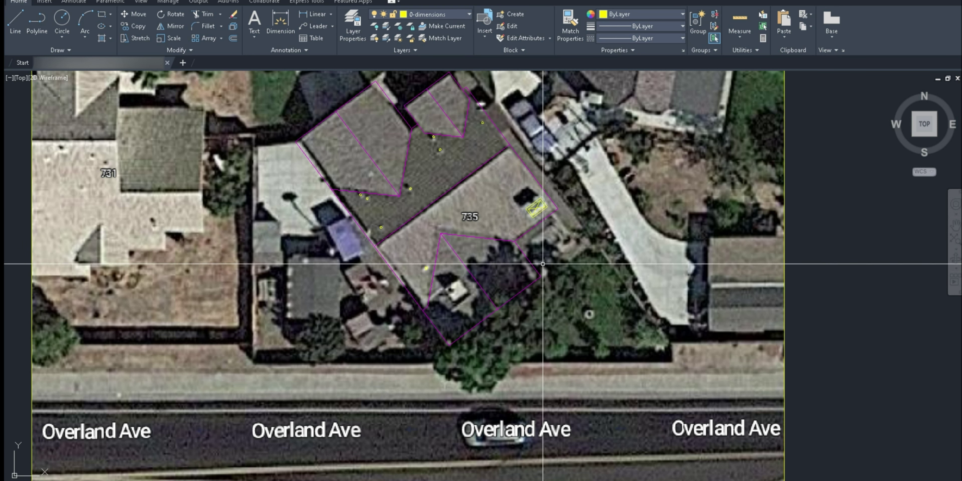
left_click(427, 310)
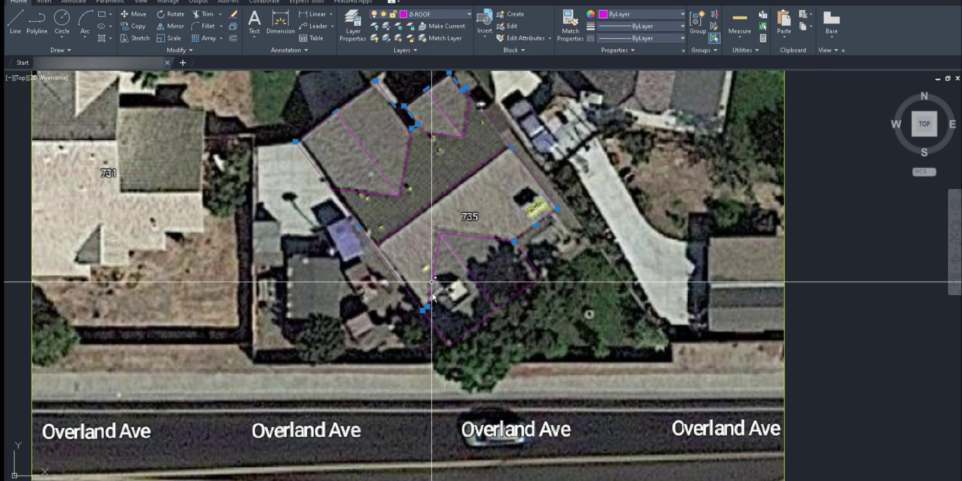
key("Escape")
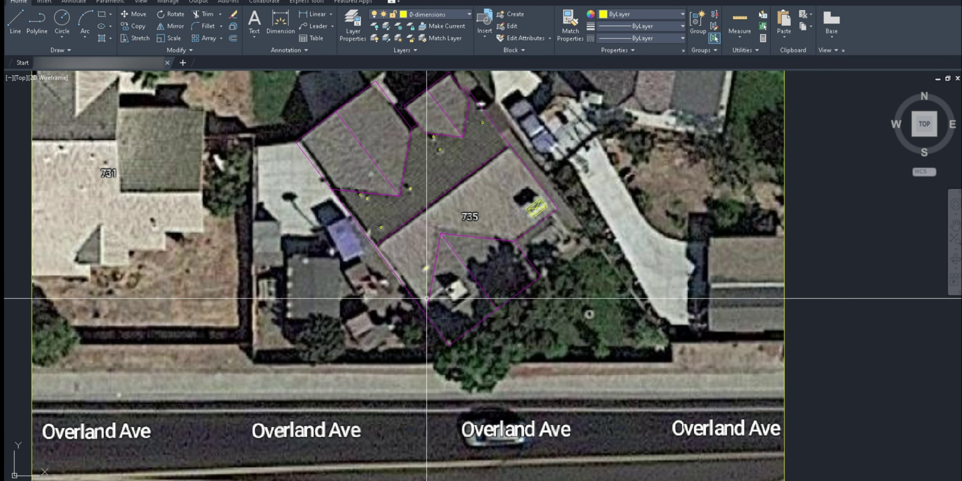
key("Escape")
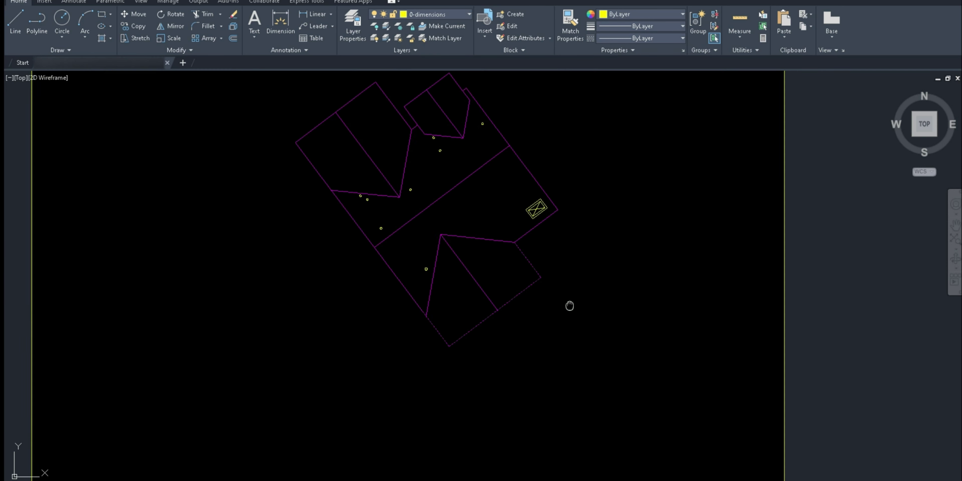
Window-select the small square on the lower roof section and zoom in to check it.
middle_click_drag(570, 305, 560, 305)
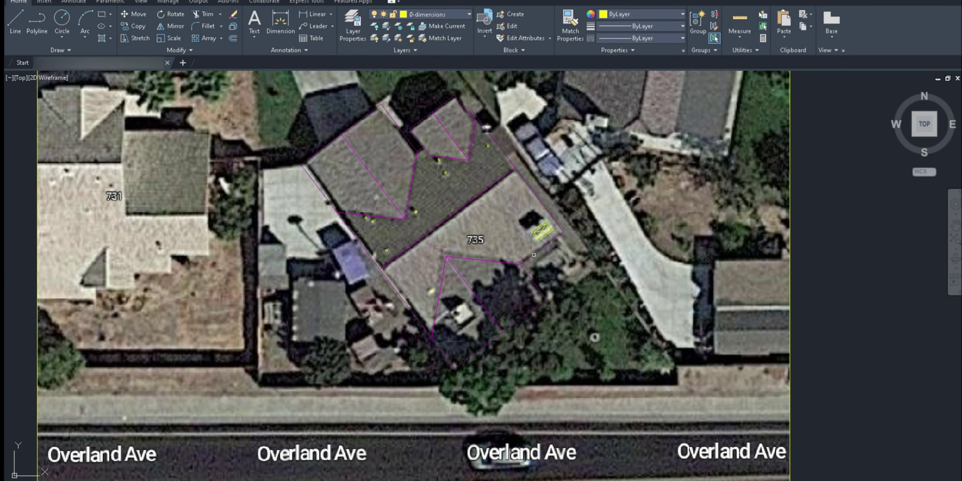
middle_click_drag(536, 267, 544, 285)
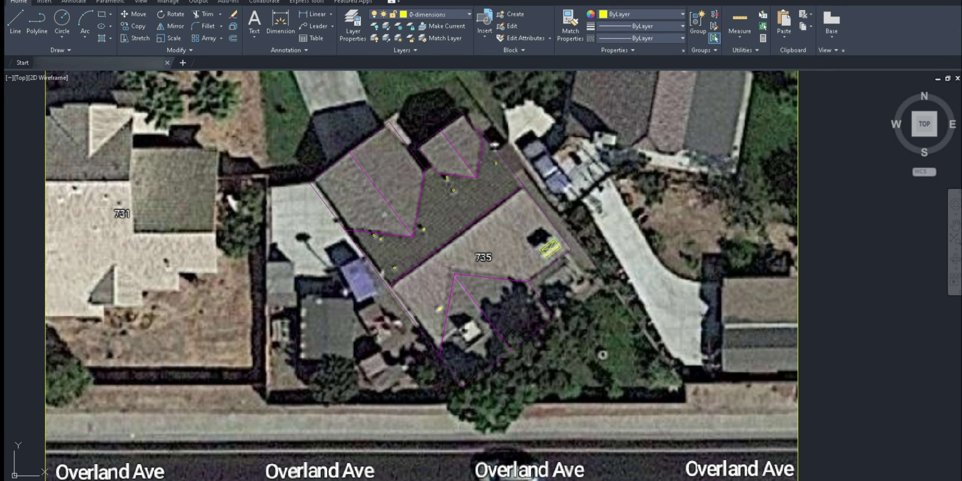
key("Escape")
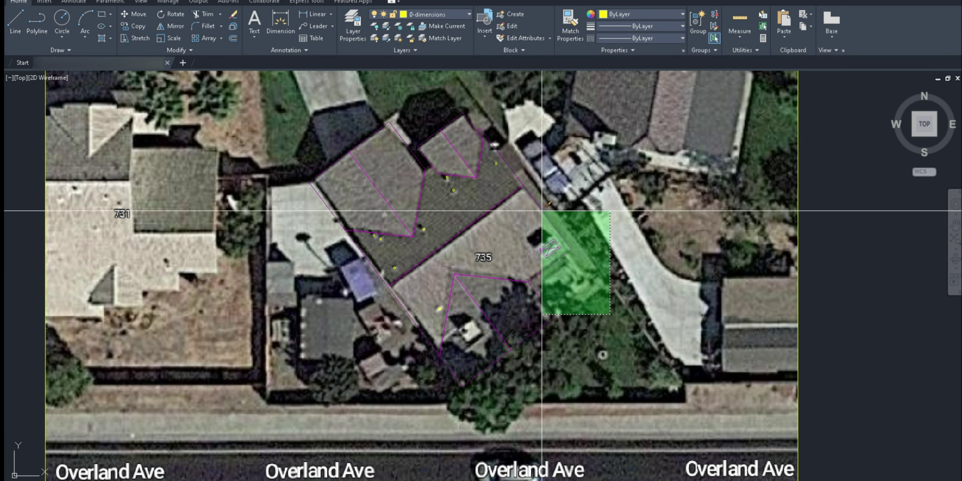
key("Escape")
left_click(475, 329)
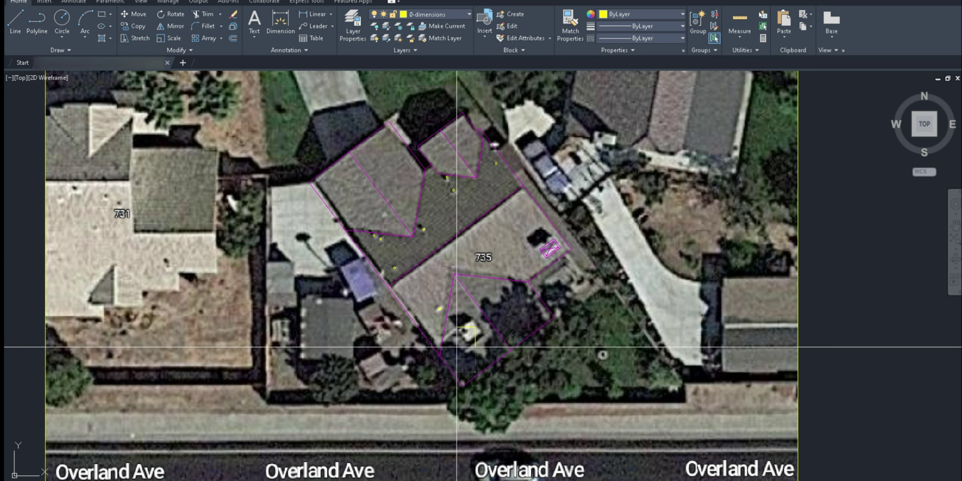
left_click(479, 330)
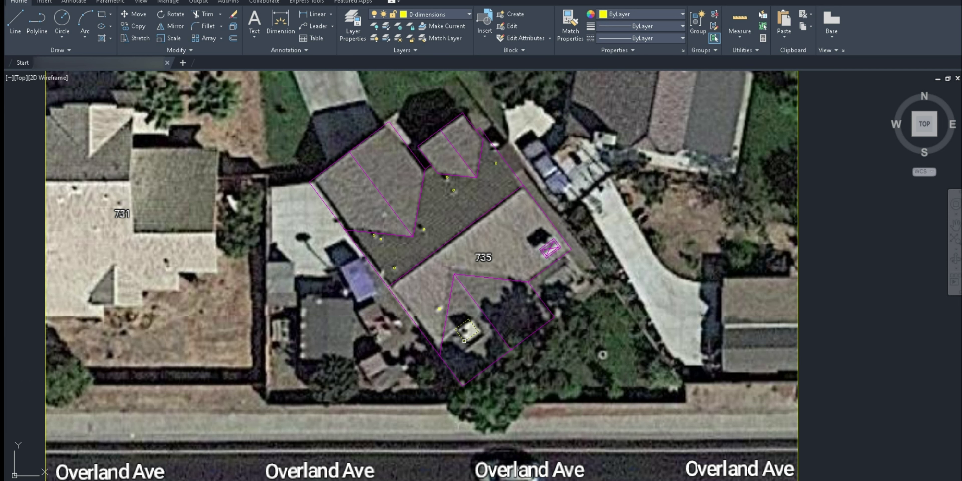
scroll(465, 341, "up", 2)
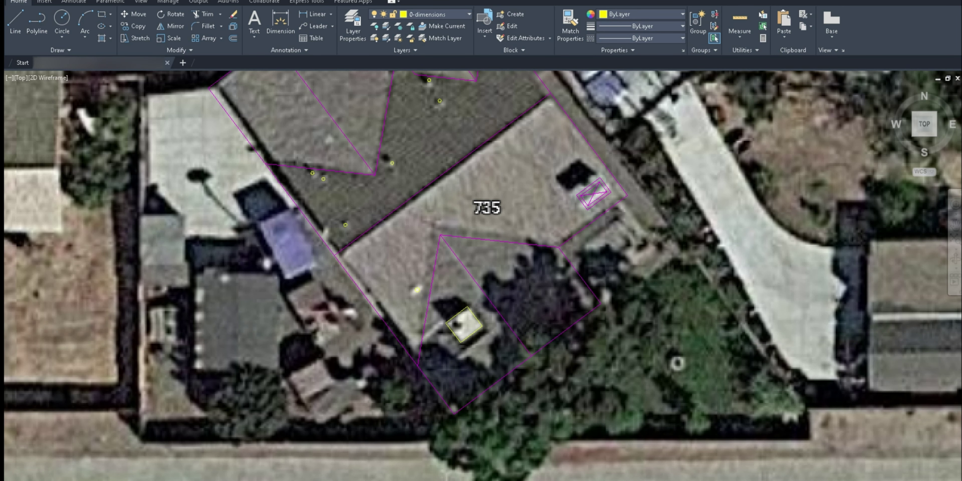
scroll(463, 334, "up", 2)
scroll(462, 326, "down", 5)
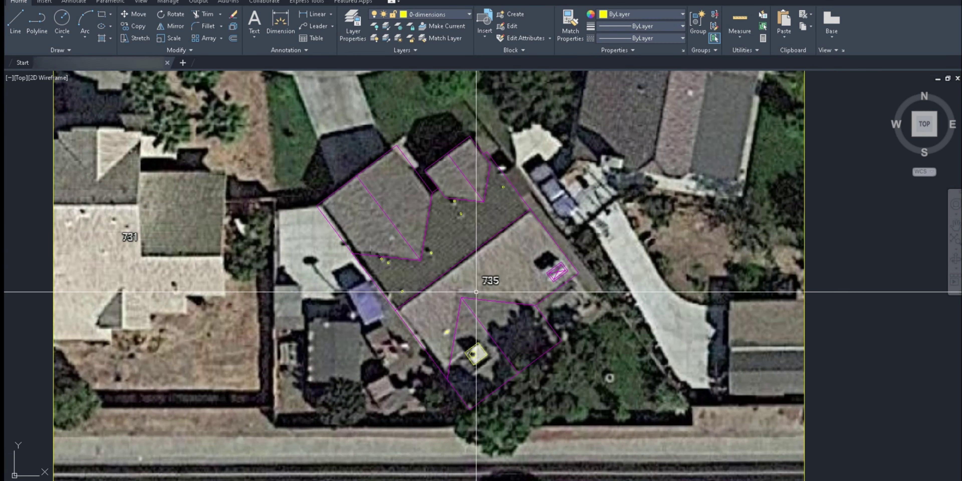
scroll(547, 294, "down", 2)
Pan and zoom from the aerial photo over to the finished site plan.
middle_click_drag(606, 261, 646, 247)
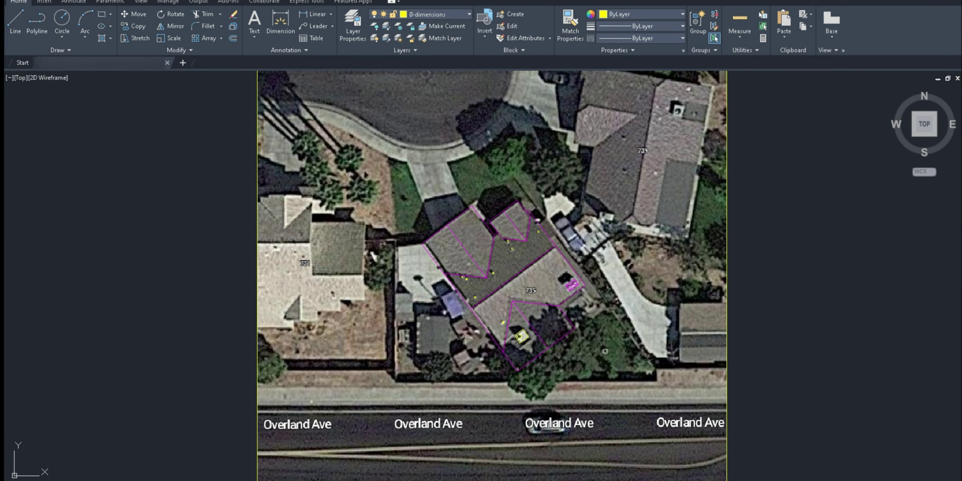
middle_click_drag(469, 279, 465, 281)
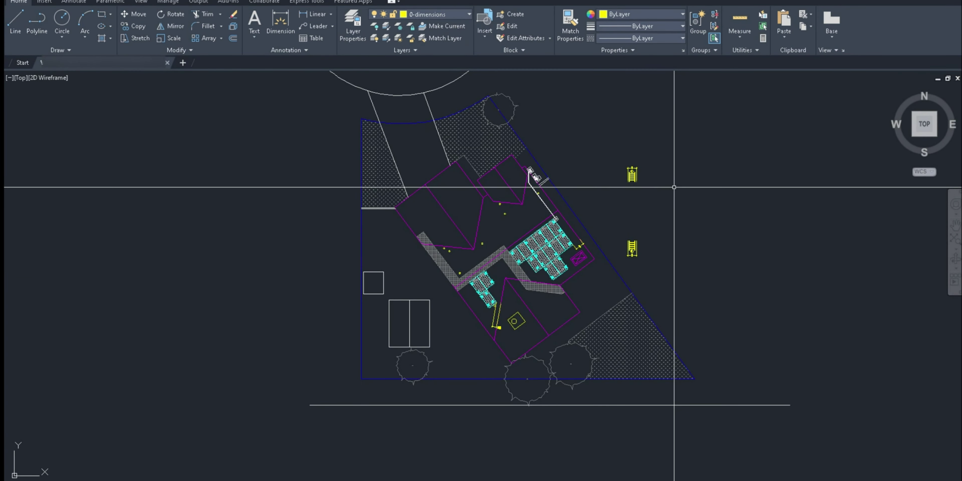
scroll(585, 267, "down", 2)
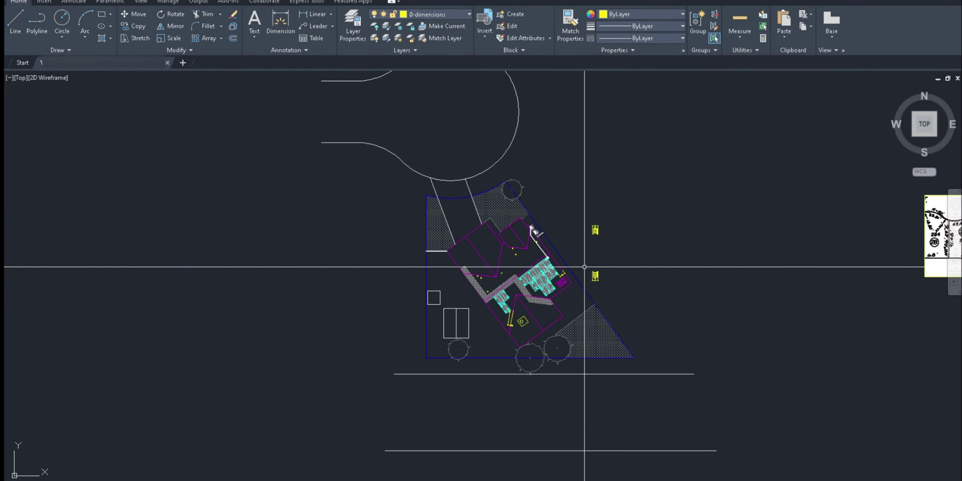
middle_click_drag(585, 266, 575, 272)
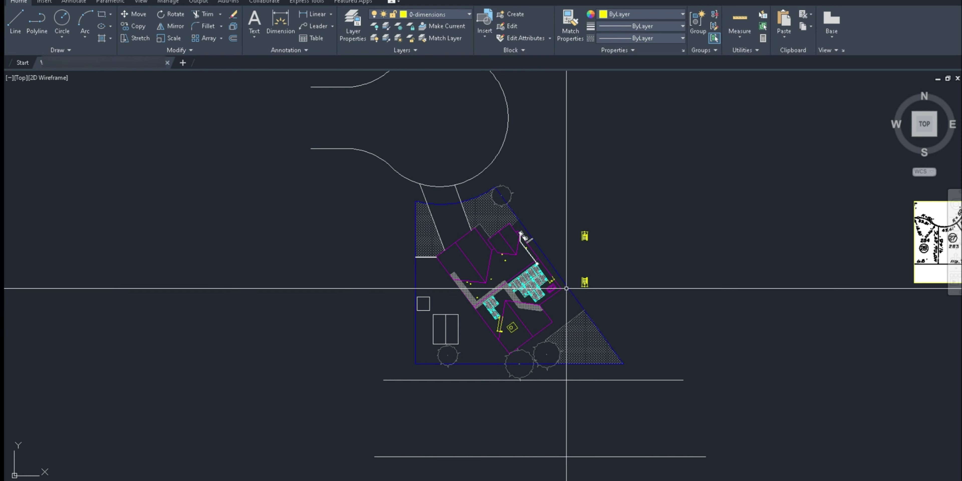
scroll(544, 296, "up", 2)
scroll(548, 267, "up", 1)
Select the two yellow ladder symbols and start moving them with M.
left_click_drag(666, 272, 641, 163)
type("m")
key("Return")
Pick the base point for the ladders and bring the roof area into view.
left_click(665, 244)
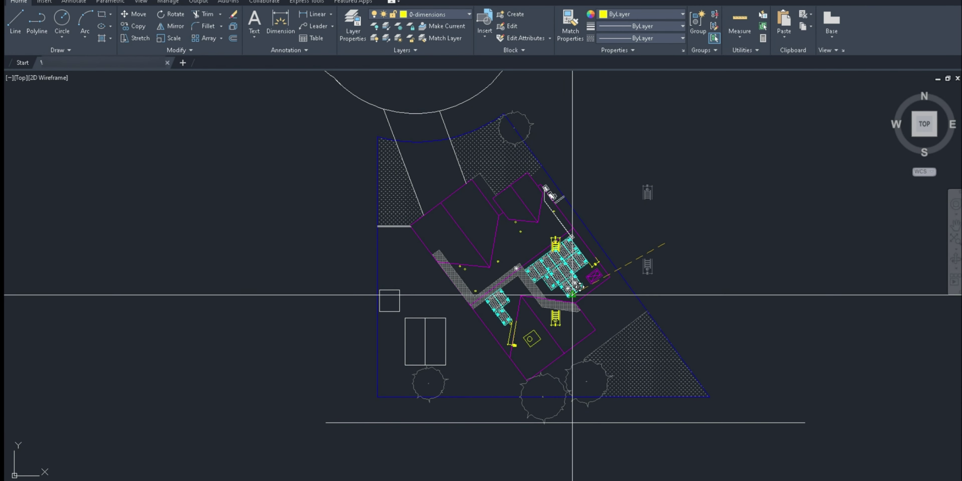
scroll(493, 334, "up", 2)
middle_click_drag(493, 334, 400, 407)
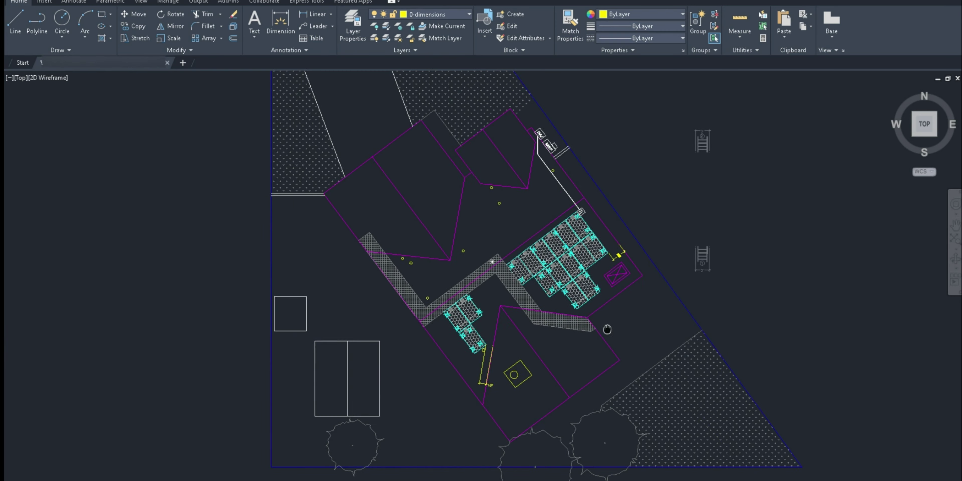
left_click(728, 241)
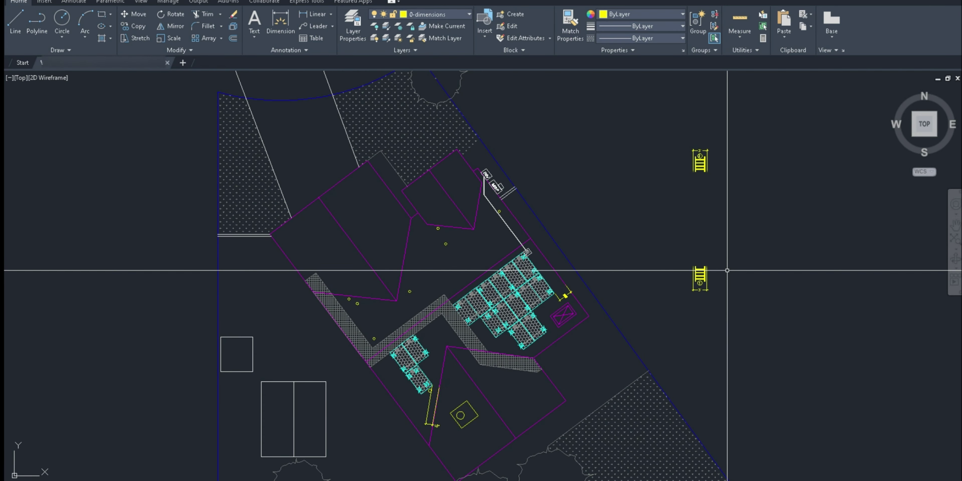
Move and rotate the lower ladder symbol to sit at the walkway's west end.
left_click_drag(726, 262, 662, 318)
key("space")
left_click(676, 198)
middle_click_drag(763, 269, 813, 218)
left_click(689, 296)
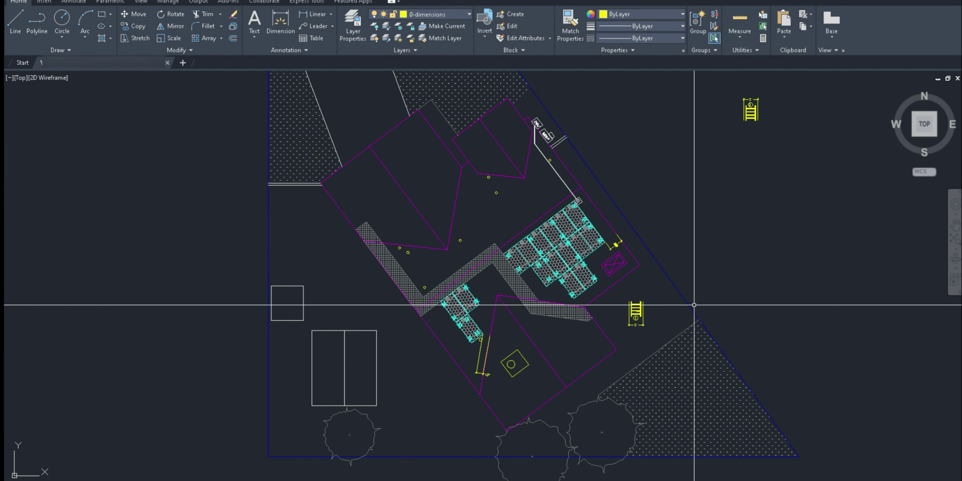
left_click(420, 383)
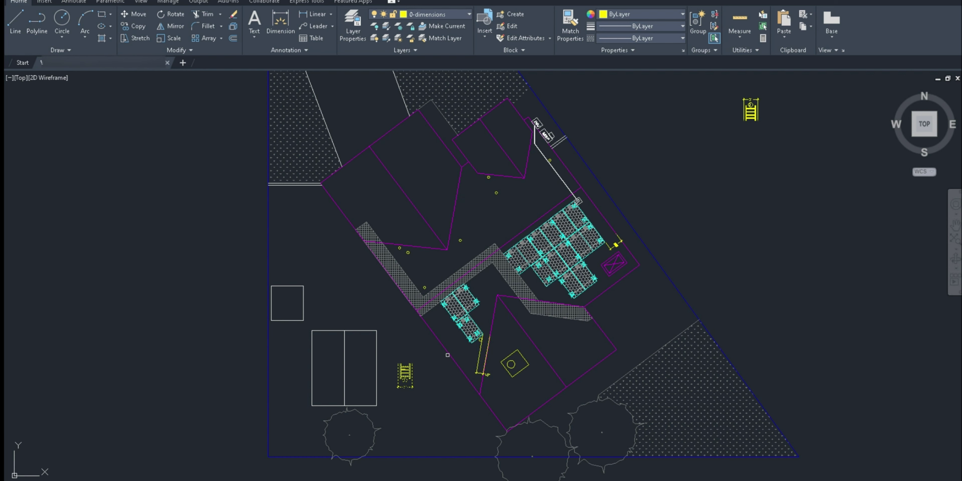
left_click(434, 335)
left_click(373, 380)
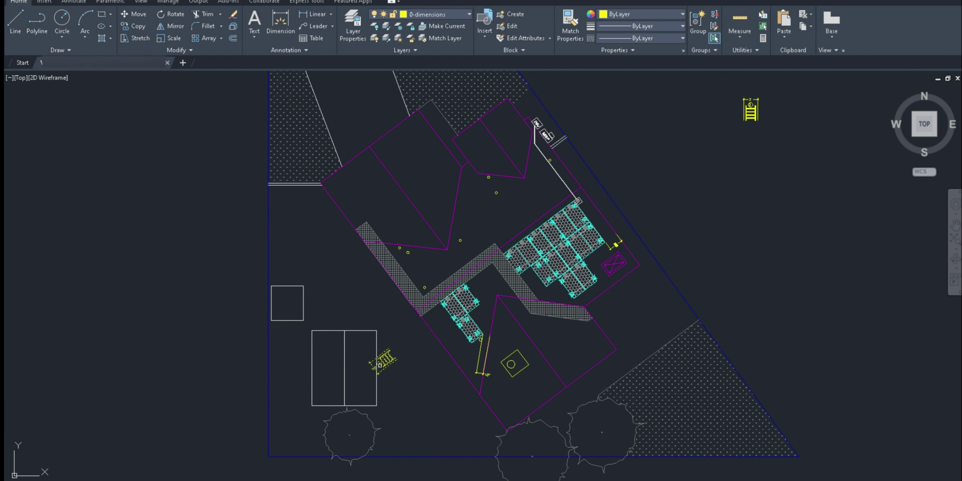
scroll(380, 365, "up", 2)
scroll(374, 299, "up", 3)
scroll(382, 235, "down", 3)
scroll(485, 180, "down", 2)
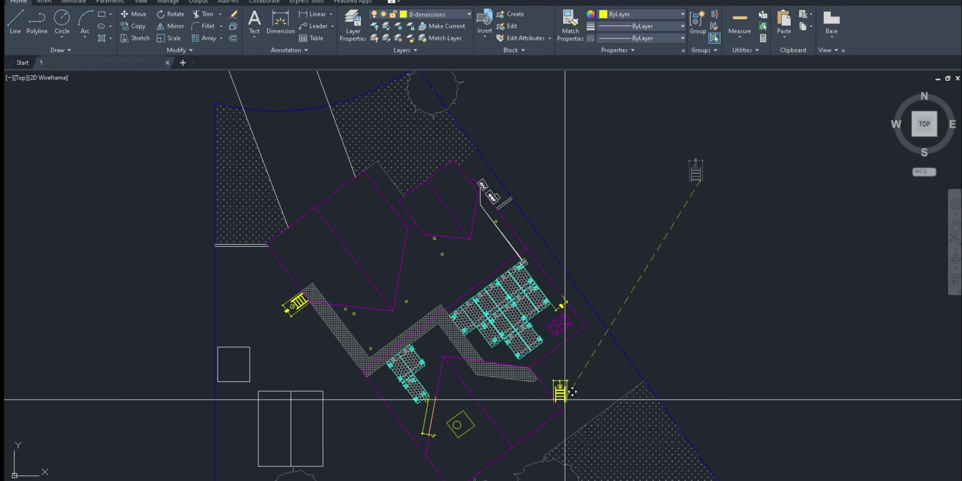
Rotate the second ladder symbol with RO to align with the roof edge.
scroll(565, 399, "up", 2)
scroll(572, 366, "up", 2)
left_click(572, 359)
type("ro")
key("Return")
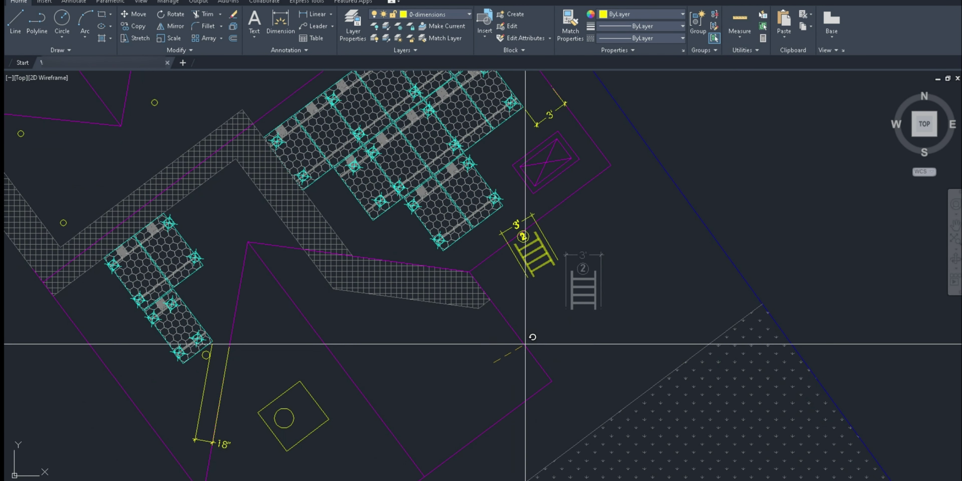
left_click(522, 342)
Move ladder 2 onto the eastern end of the hatched walkway beside the panel array.
left_click_drag(567, 303, 521, 261)
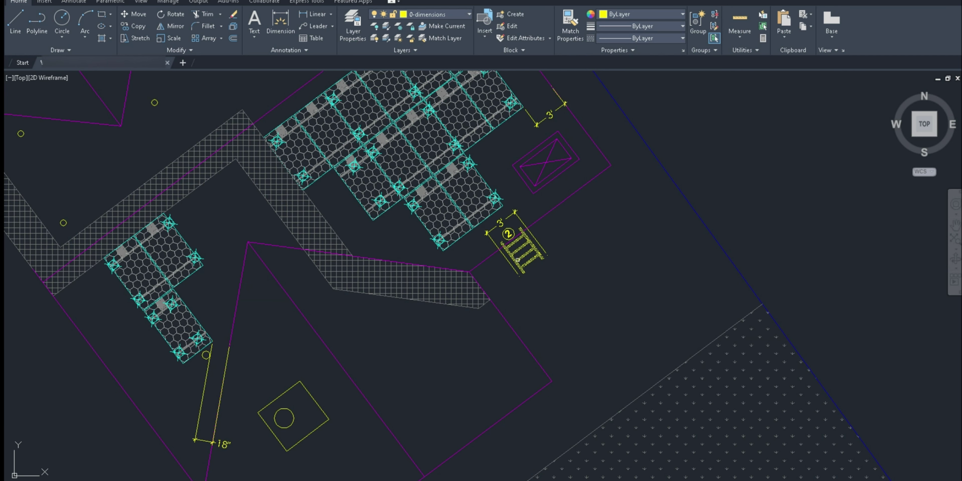
type("m")
key("Return")
left_click(550, 295)
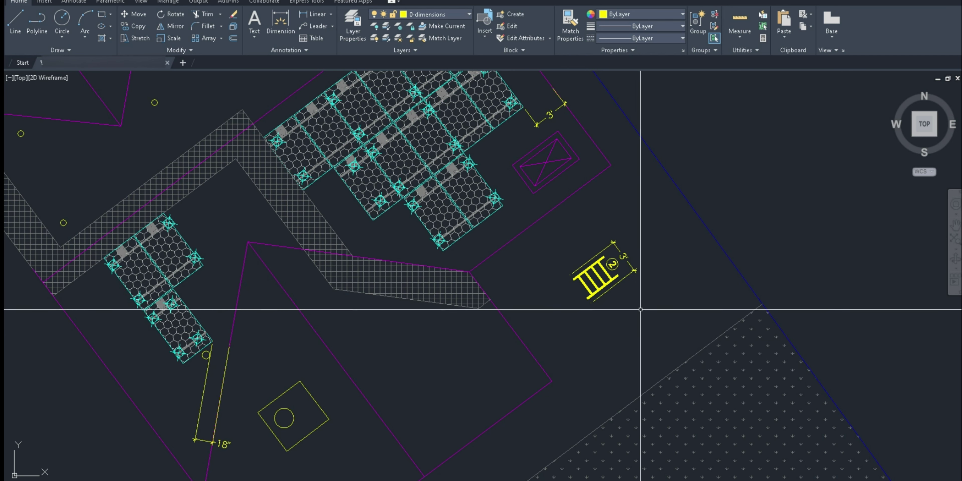
left_click(468, 272)
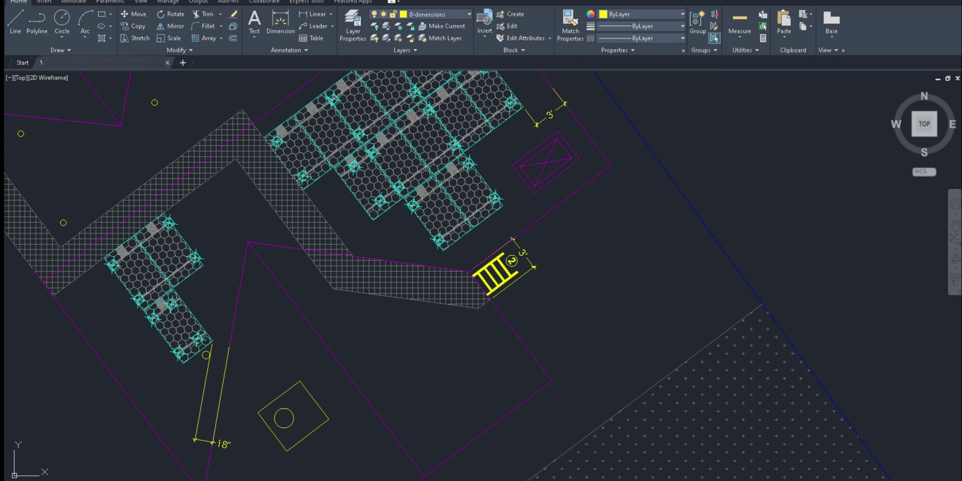
Zoom out to show the full site plan with both ladders placed.
scroll(563, 295, "down", 5)
scroll(584, 290, "down", 1)
scroll(584, 290, "down", 1)
left_click(735, 266)
left_click(648, 219)
middle_click_drag(648, 219, 644, 216)
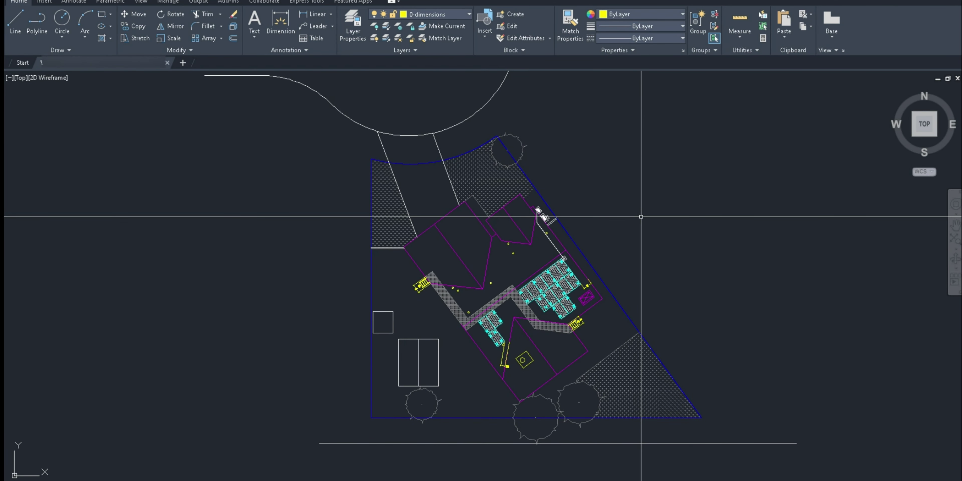